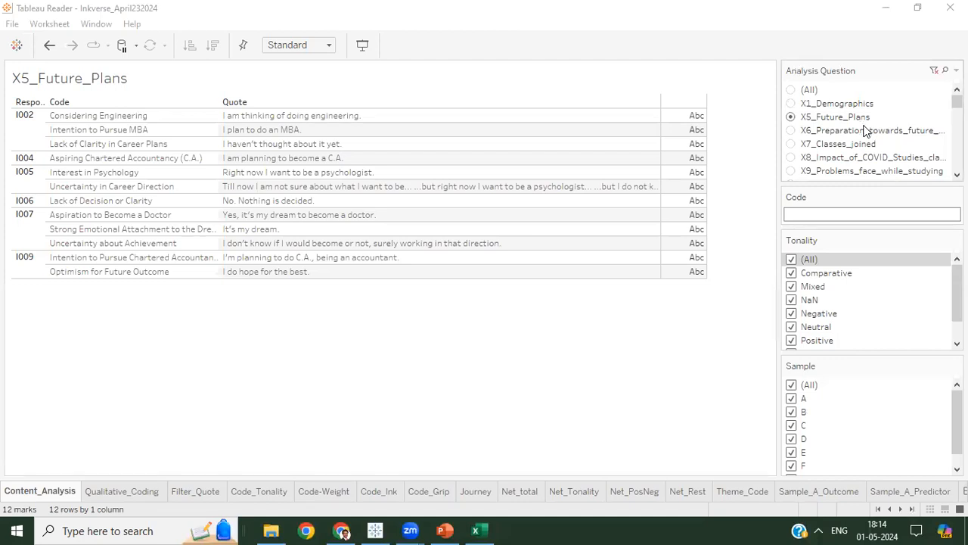
- Show the quotes for the analysis question X20_DRIVERS_FOR_PREFERRING_CURRENT_PEN
{"action": "scroll", "coordinate": [805, 149], "scroll_direction": "down", "scroll_amount": 1}
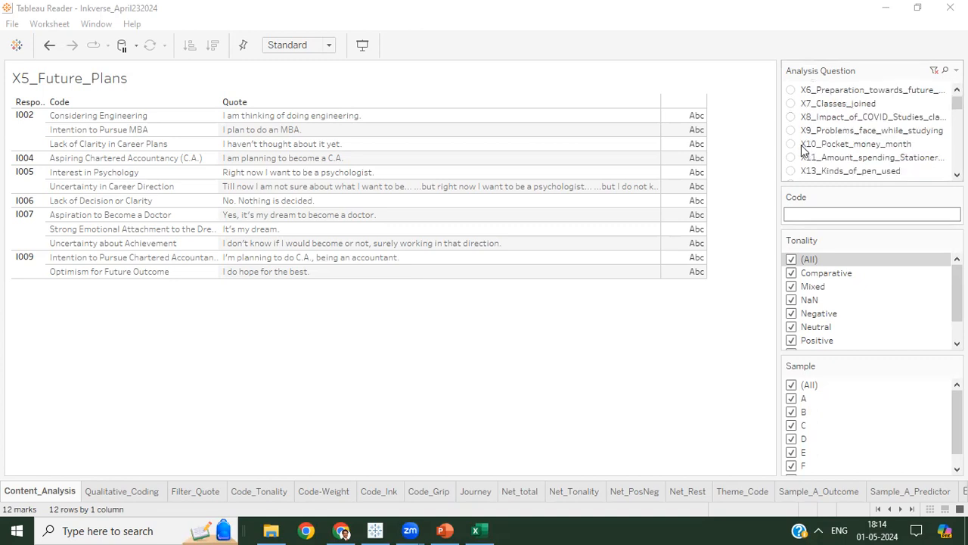
{"action": "scroll", "coordinate": [805, 149], "scroll_direction": "down", "scroll_amount": 1}
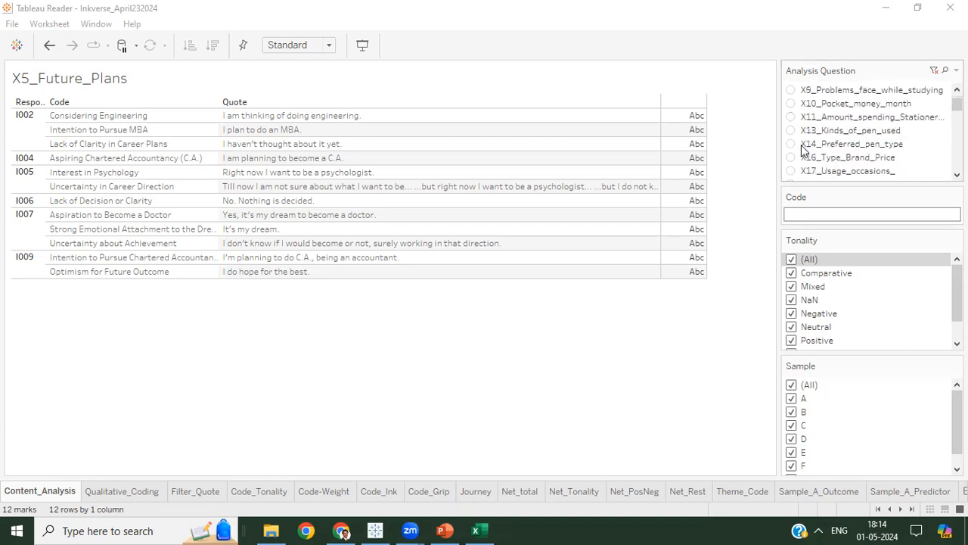
{"action": "scroll", "coordinate": [804, 149], "scroll_direction": "down", "scroll_amount": 1}
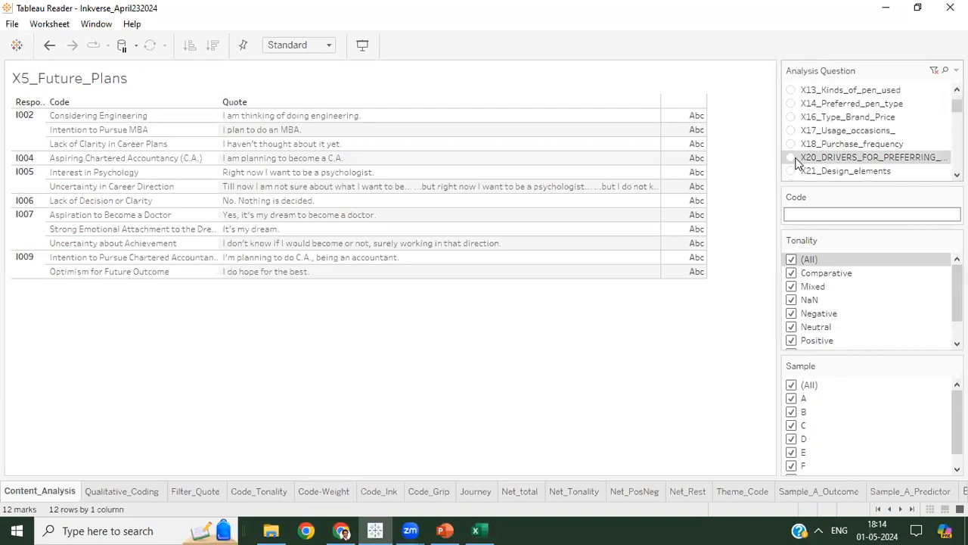
{"action": "left_click", "coordinate": [790, 157]}
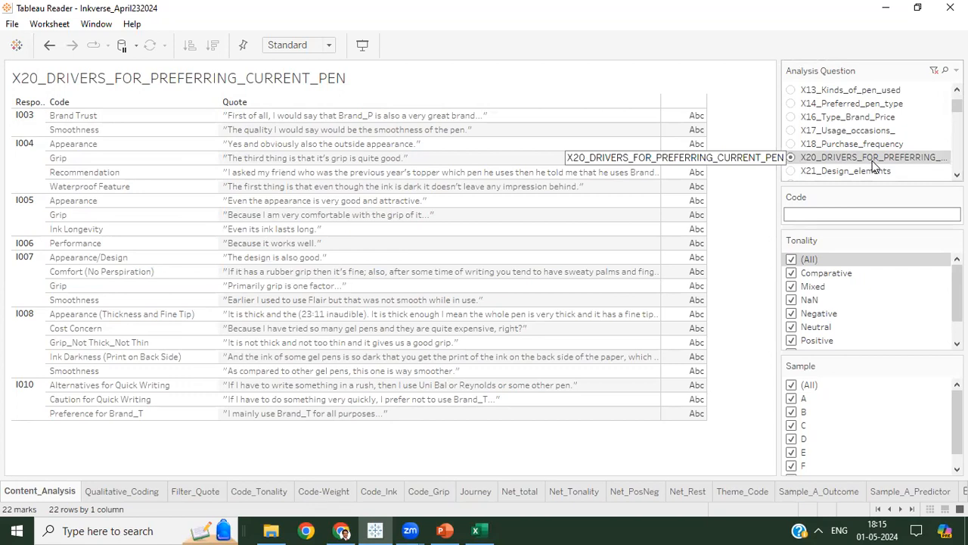
- Show analysis question X28_SAMPLE_A_First_impression_feeing_thoughts_emotions with the tonality limited to Positive
{"action": "scroll", "coordinate": [858, 156], "scroll_direction": "down", "scroll_amount": 1}
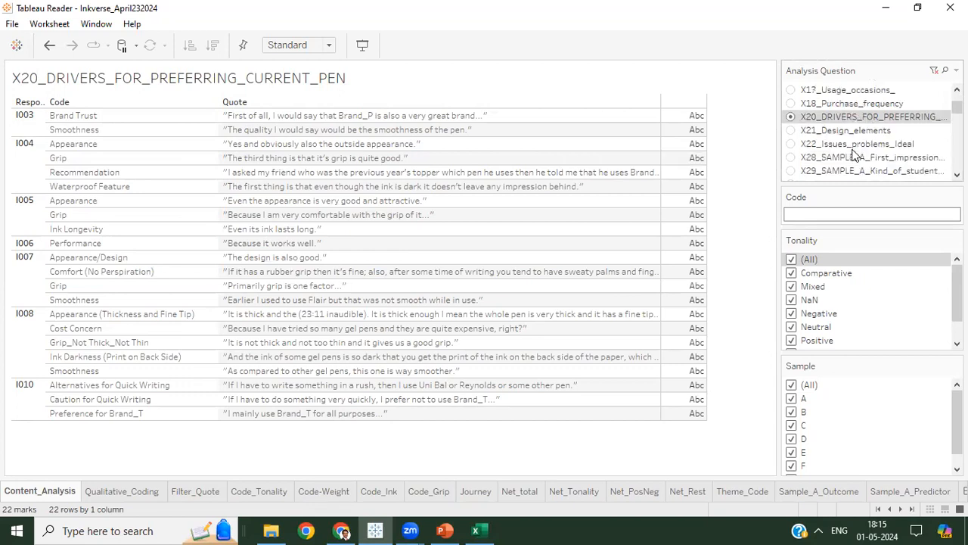
{"action": "left_click", "coordinate": [791, 158]}
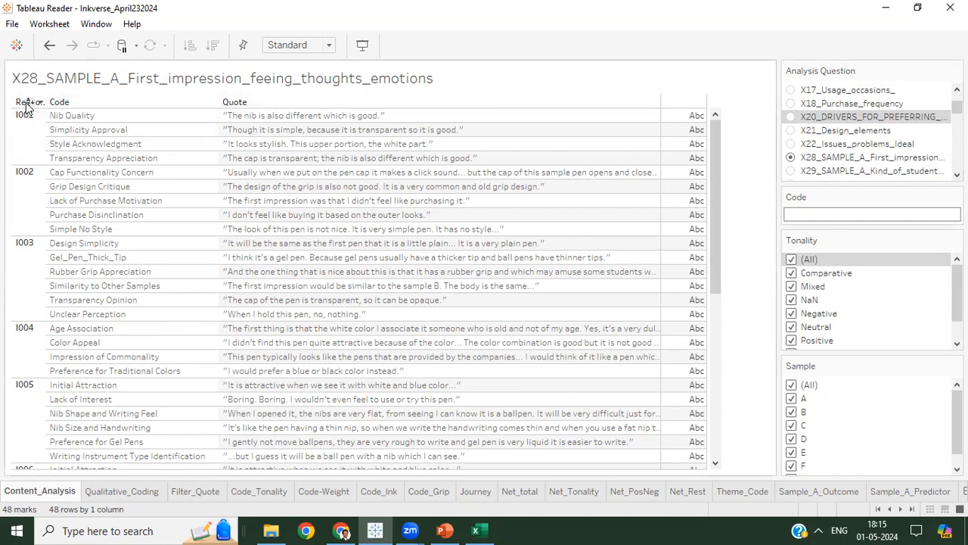
{"action": "left_click", "coordinate": [790, 259]}
{"action": "left_click", "coordinate": [791, 340]}
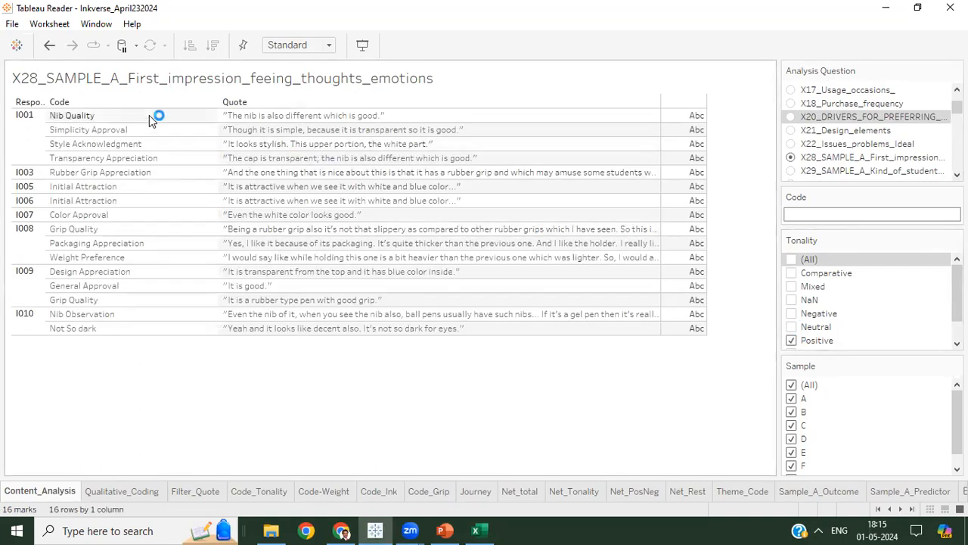
- Switch the tonality filter from Positive to Negative only
{"action": "left_click", "coordinate": [791, 313]}
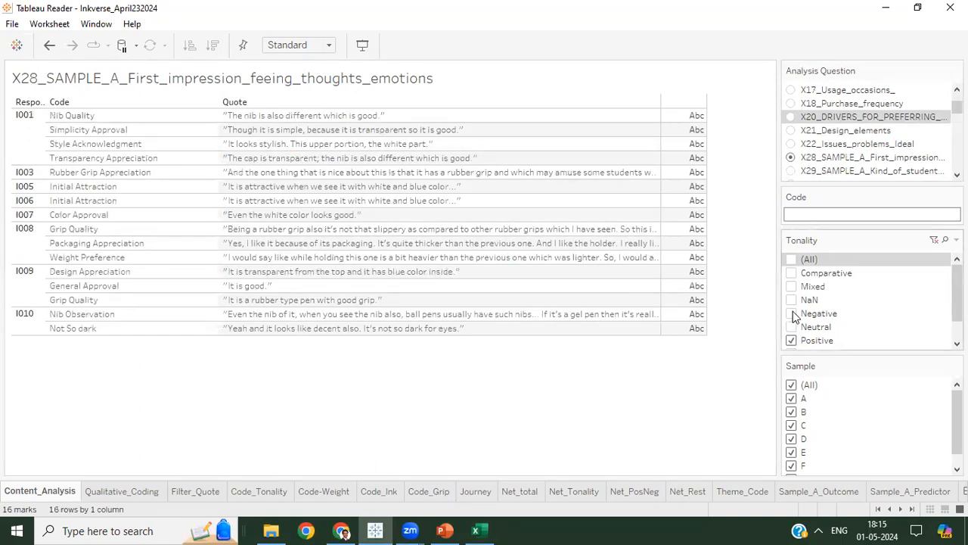
{"action": "left_click", "coordinate": [791, 341]}
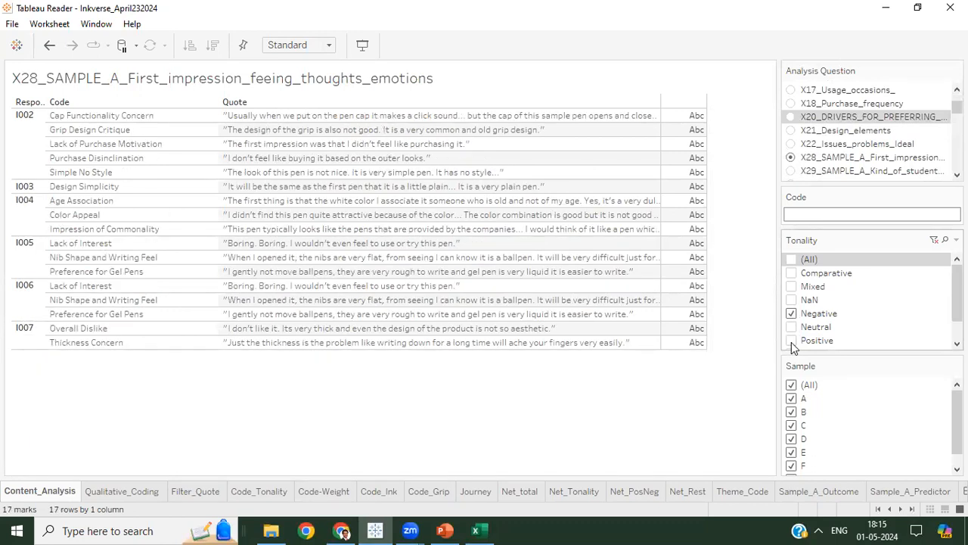
- Copy the filtered worksheet as an image that includes the title, view and caption
{"action": "left_click", "coordinate": [85, 24]}
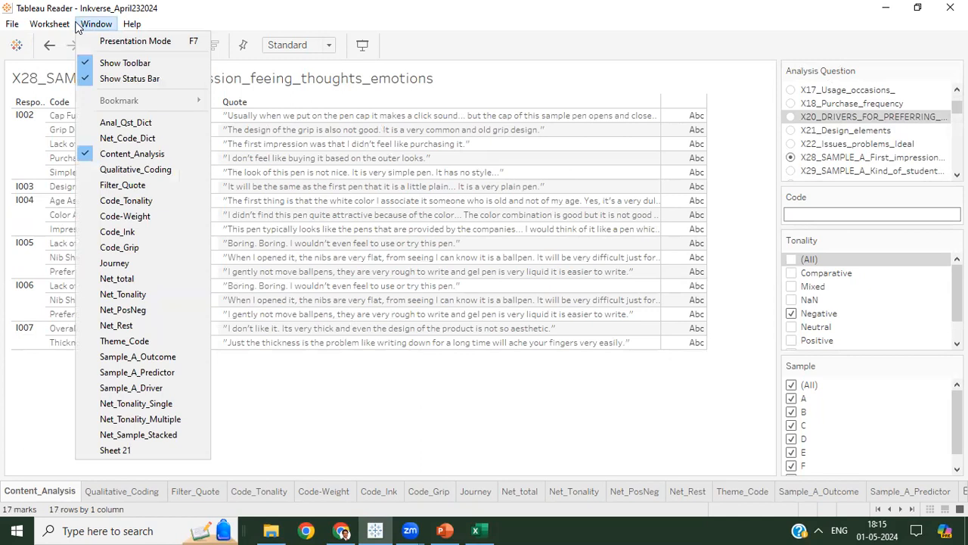
{"action": "mouse_move", "coordinate": [50, 24]}
{"action": "mouse_move", "coordinate": [83, 41]}
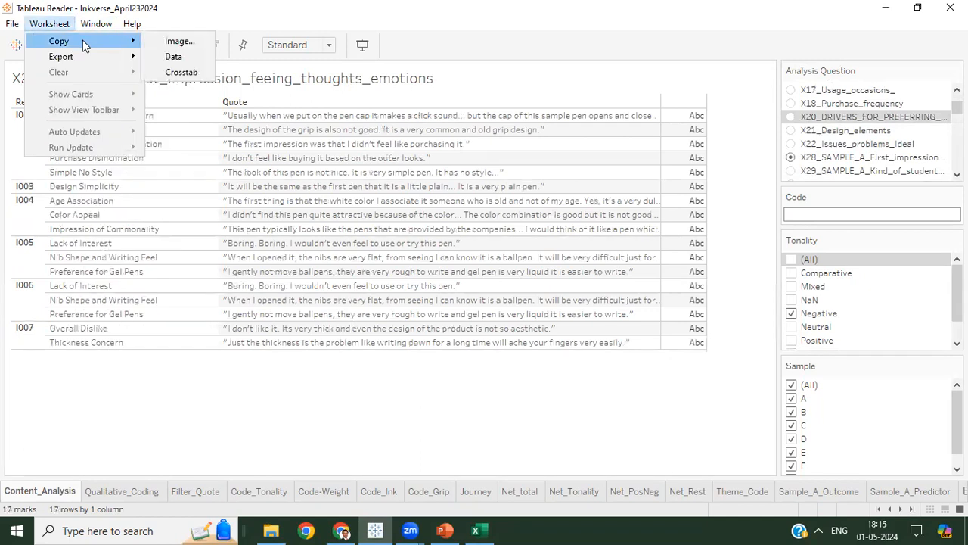
{"action": "left_click", "coordinate": [175, 41]}
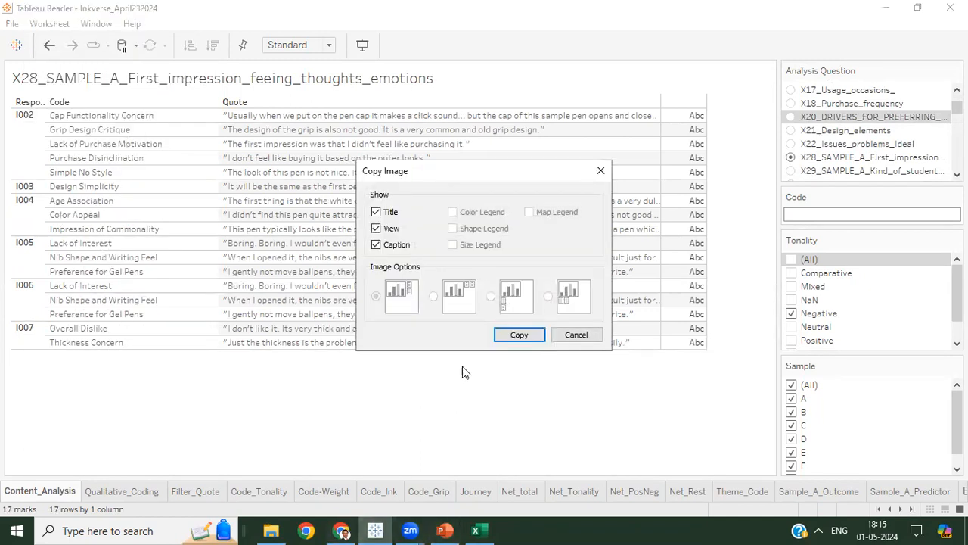
{"action": "left_click", "coordinate": [503, 339]}
- Switch to PowerPoint and paste the copied image onto the empty slide 11
{"action": "left_click", "coordinate": [445, 530]}
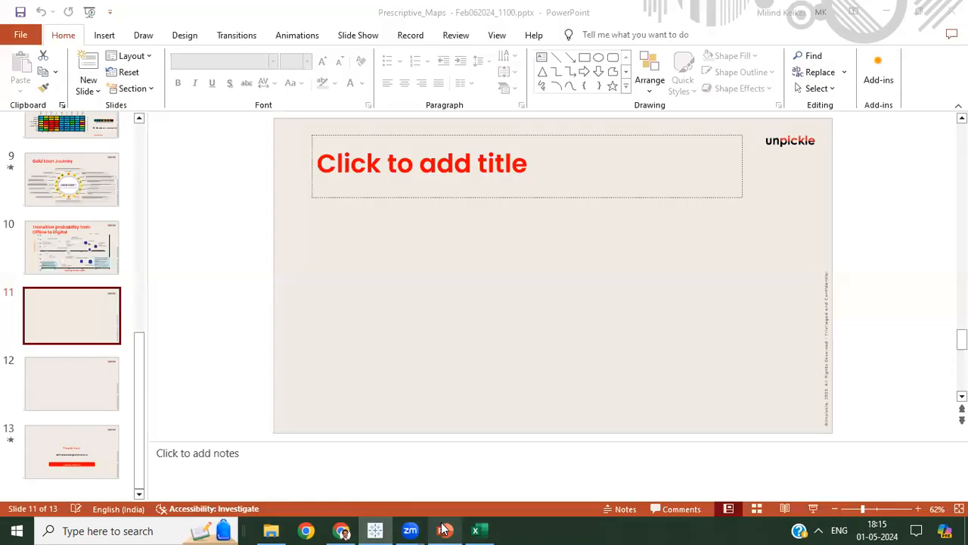
{"action": "right_click", "coordinate": [382, 298]}
{"action": "key", "text": "Escape"}
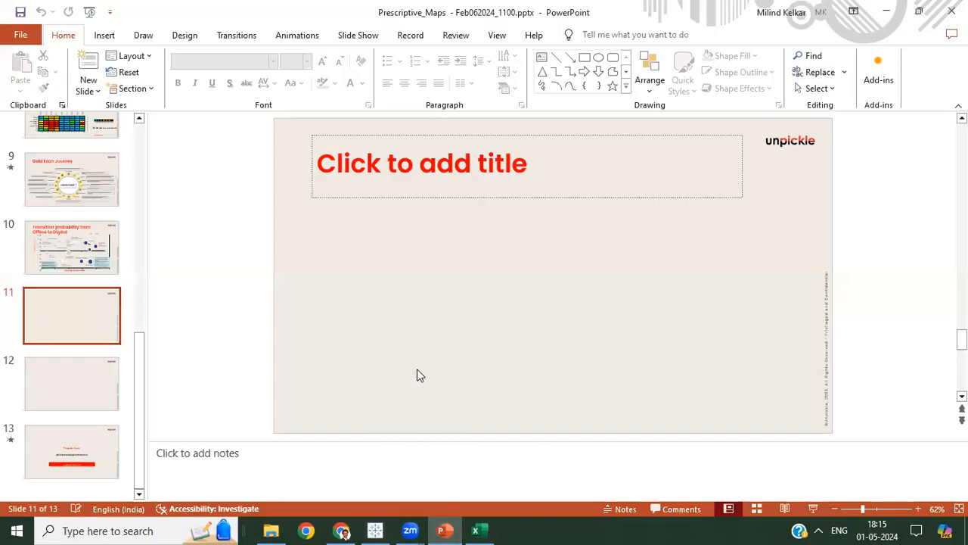
{"action": "right_click", "coordinate": [394, 298]}
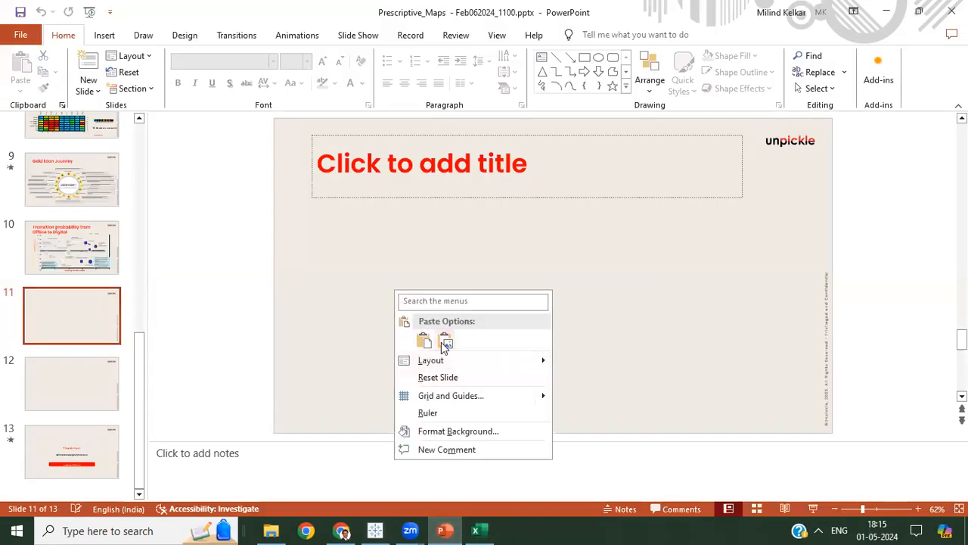
{"action": "key", "text": "Escape"}
{"action": "key", "text": "ctrl+v"}
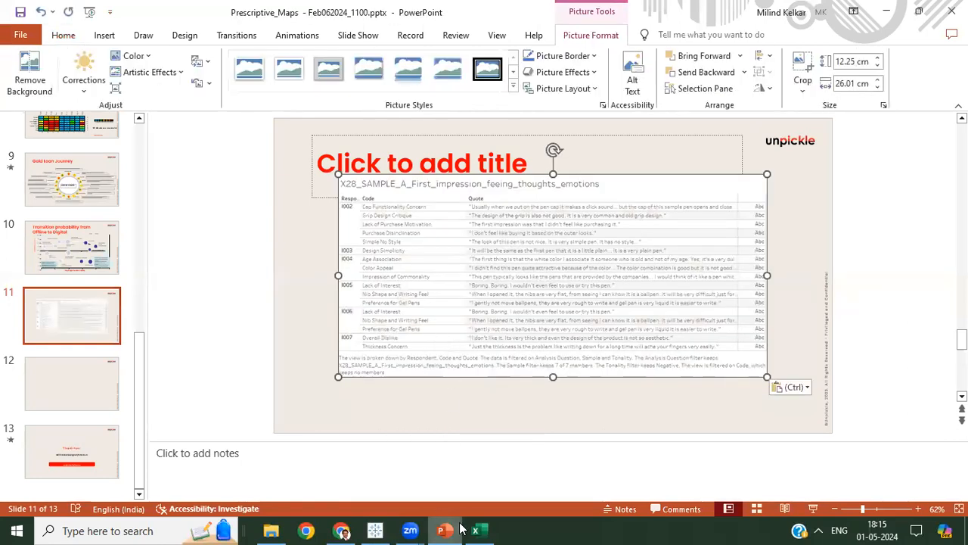
- Switch to Excel, paste the copied image into Sheet1 and add a new blank sheet
{"action": "left_click", "coordinate": [477, 530]}
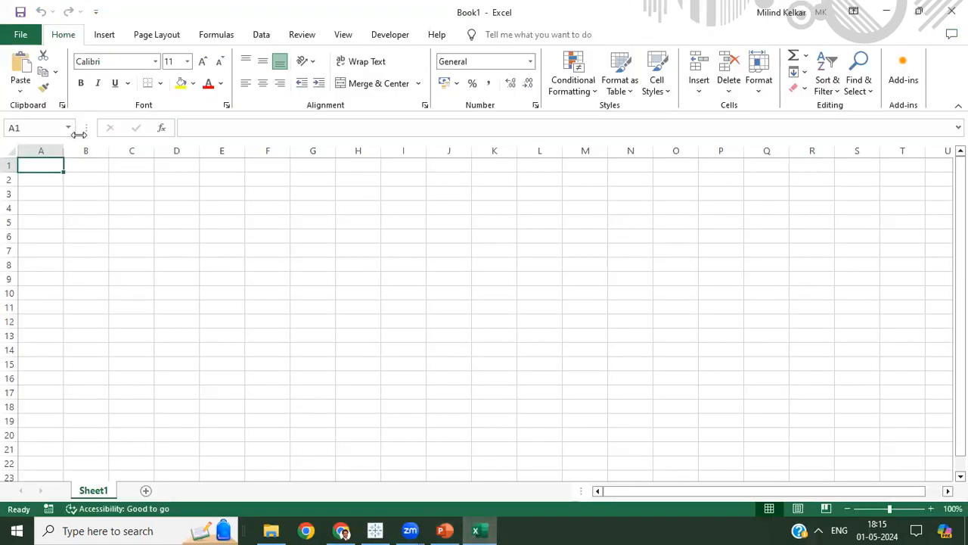
{"action": "left_click", "coordinate": [20, 92]}
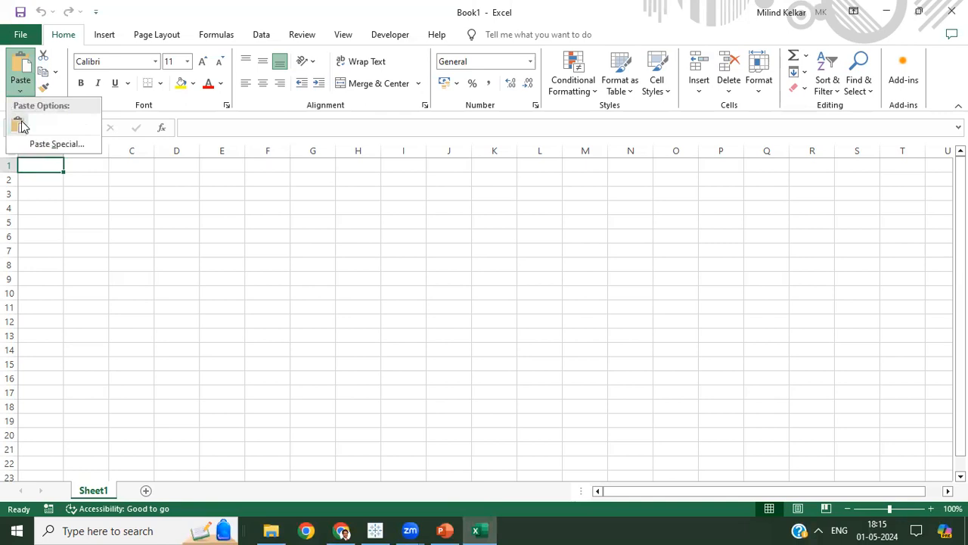
{"action": "left_click", "coordinate": [23, 122]}
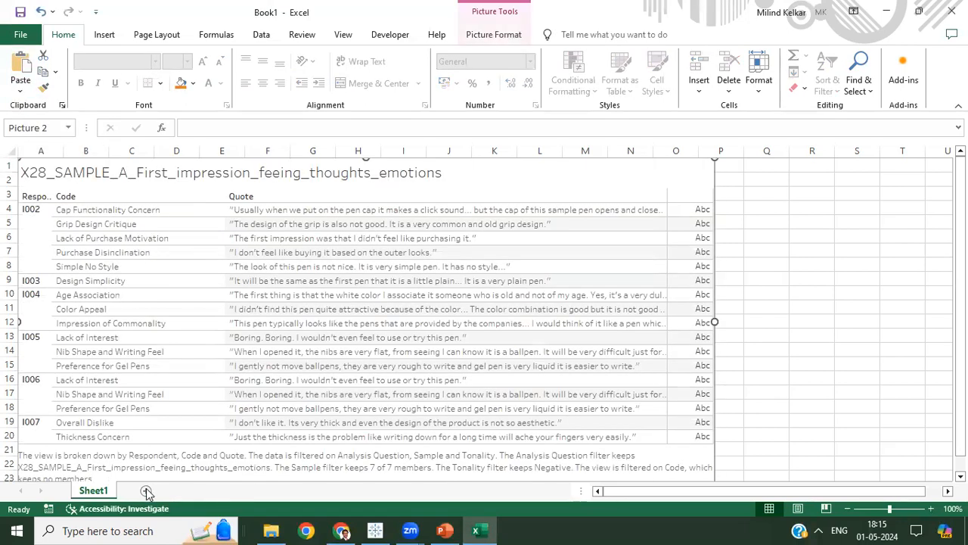
{"action": "left_click", "coordinate": [146, 490]}
- Copy the filtered Tableau Reader view as a crosstab and paste it at cell A1 of Sheet2 in Excel
{"action": "left_click", "coordinate": [375, 529]}
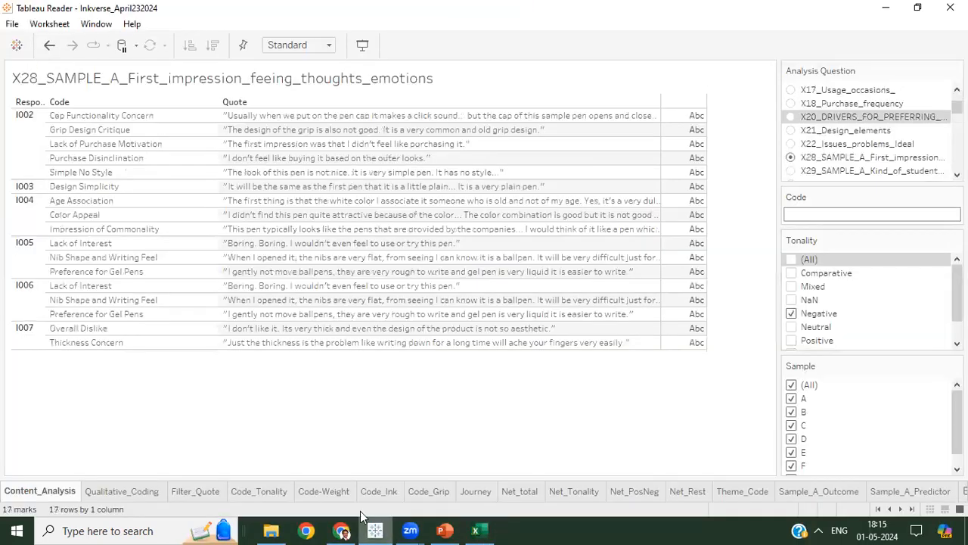
{"action": "left_click", "coordinate": [96, 24]}
{"action": "mouse_move", "coordinate": [49, 23]}
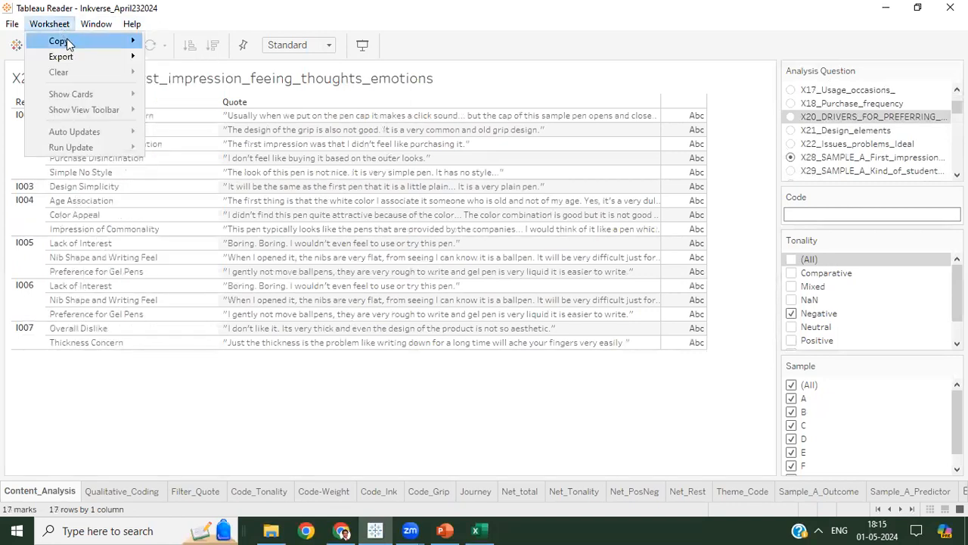
{"action": "mouse_move", "coordinate": [67, 42]}
{"action": "left_click", "coordinate": [182, 72]}
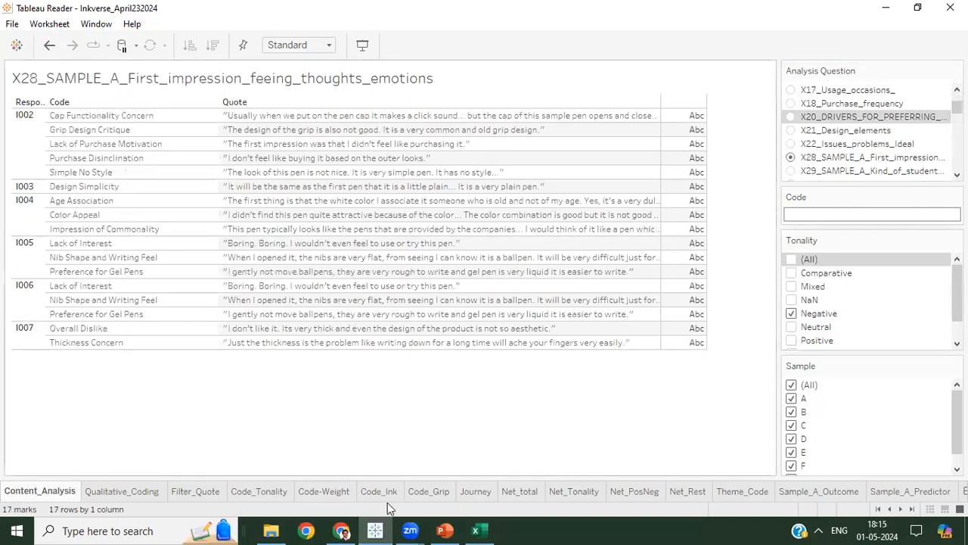
{"action": "left_click", "coordinate": [474, 530]}
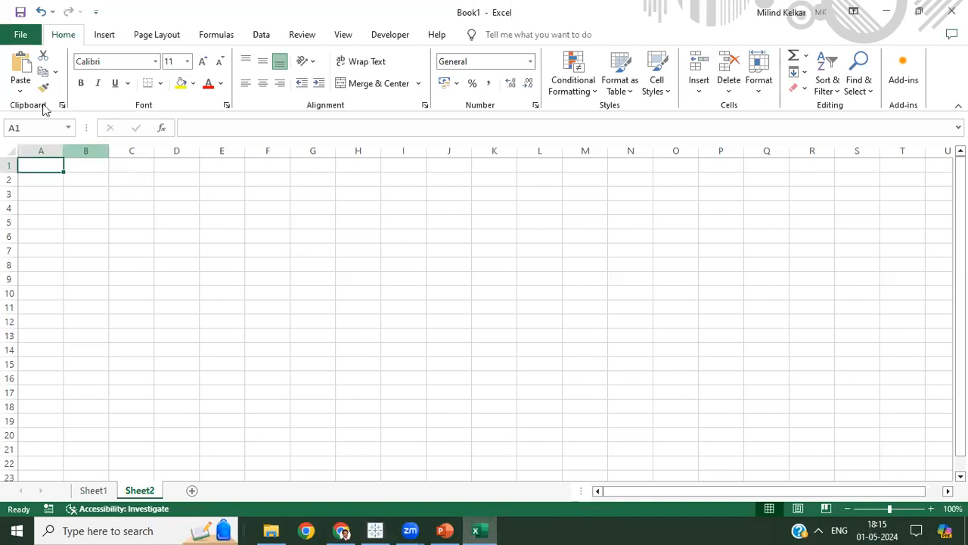
{"action": "left_click", "coordinate": [28, 67]}
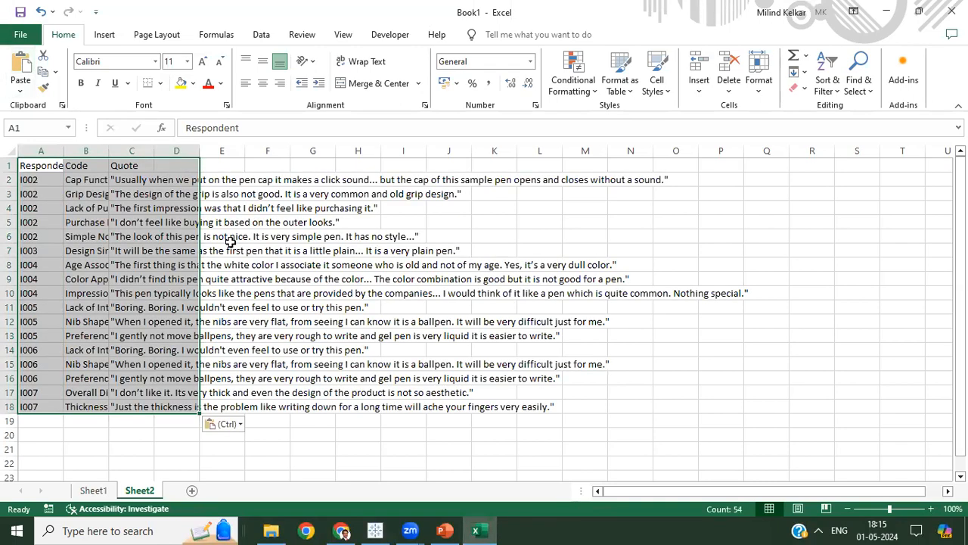
- Return to Tableau Reader, open the Qualitative_Coding worksheet and look through the Net filter's categories
{"action": "left_click", "coordinate": [374, 530]}
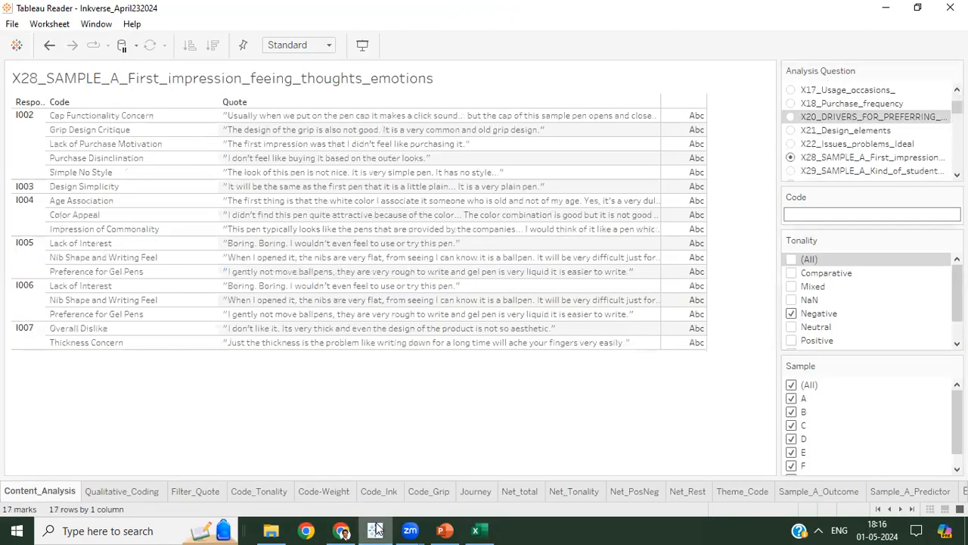
{"action": "left_click", "coordinate": [115, 489]}
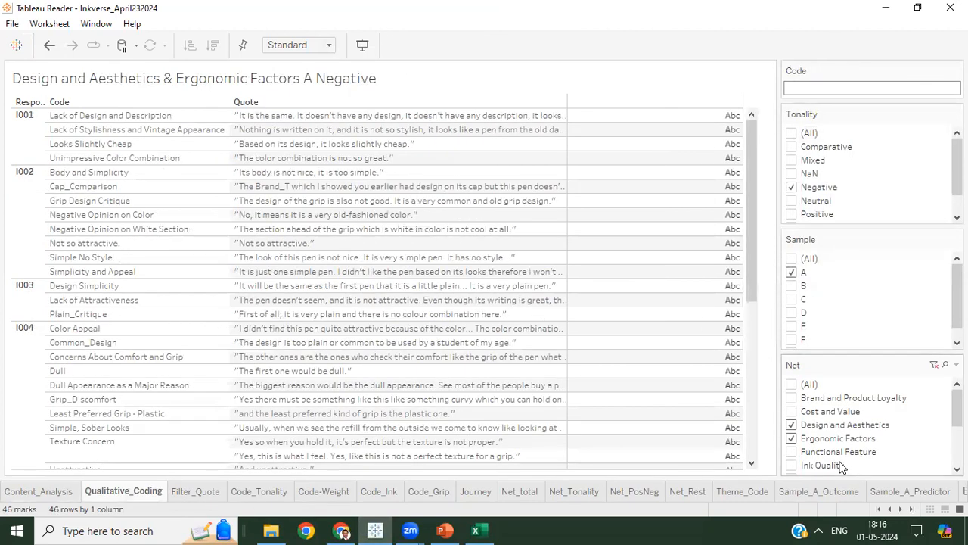
{"action": "scroll", "coordinate": [840, 409], "scroll_direction": "down", "scroll_amount": 1}
{"action": "scroll", "coordinate": [842, 409], "scroll_direction": "up", "scroll_amount": 1}
{"action": "scroll", "coordinate": [845, 431], "scroll_direction": "down", "scroll_amount": 1}
{"action": "scroll", "coordinate": [842, 429], "scroll_direction": "up", "scroll_amount": 1}
- Limit the Net filter to Brand and Product Loyalty
{"action": "left_click", "coordinate": [791, 411]}
{"action": "left_click", "coordinate": [791, 398]}
{"action": "left_click", "coordinate": [791, 410]}
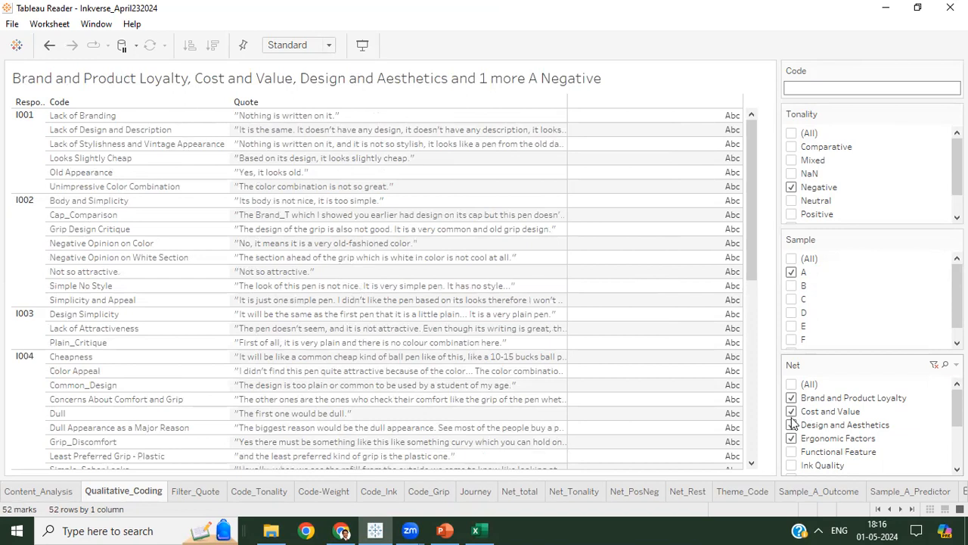
{"action": "left_click", "coordinate": [791, 438]}
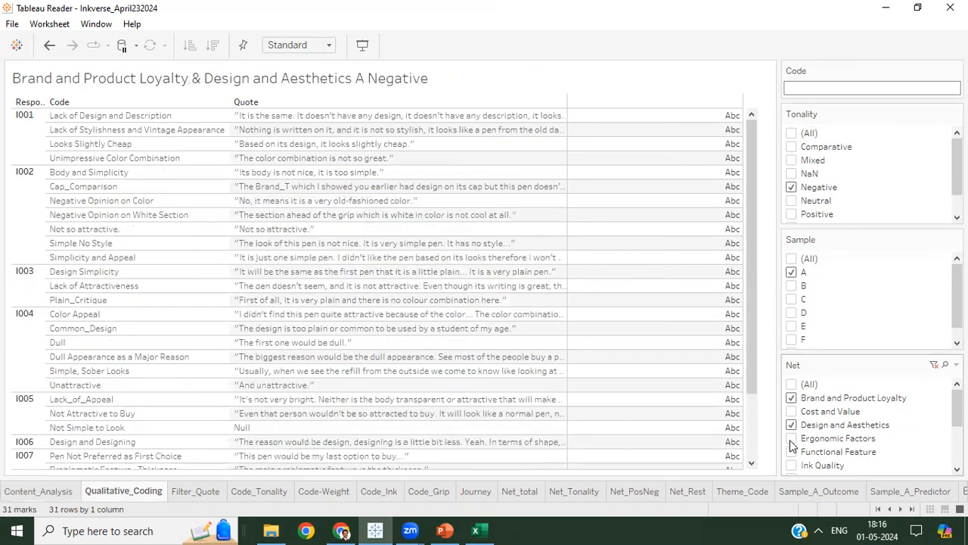
{"action": "left_click", "coordinate": [791, 425]}
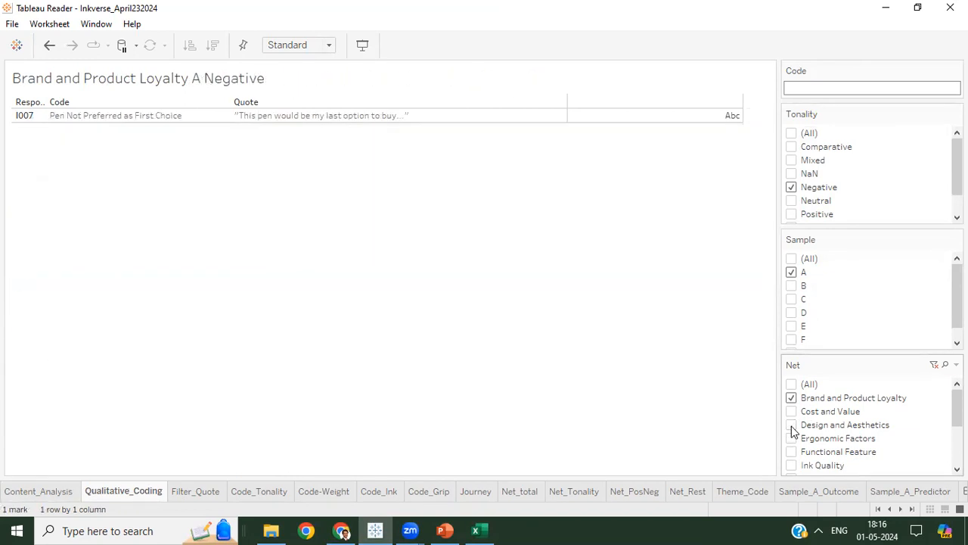
- Change the Net filter to Ergonomic Factors only and the tonality to Positive only
{"action": "left_click", "coordinate": [791, 439]}
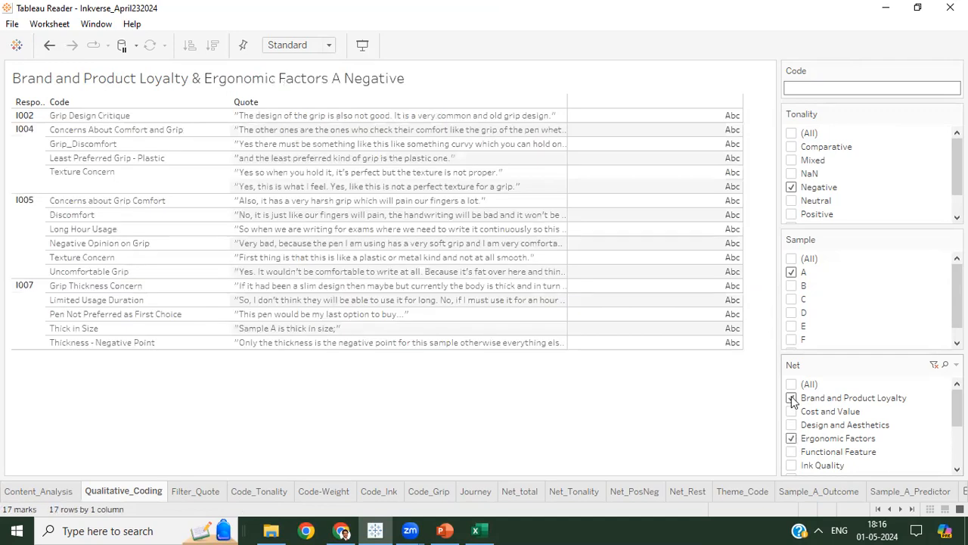
{"action": "left_click", "coordinate": [791, 399]}
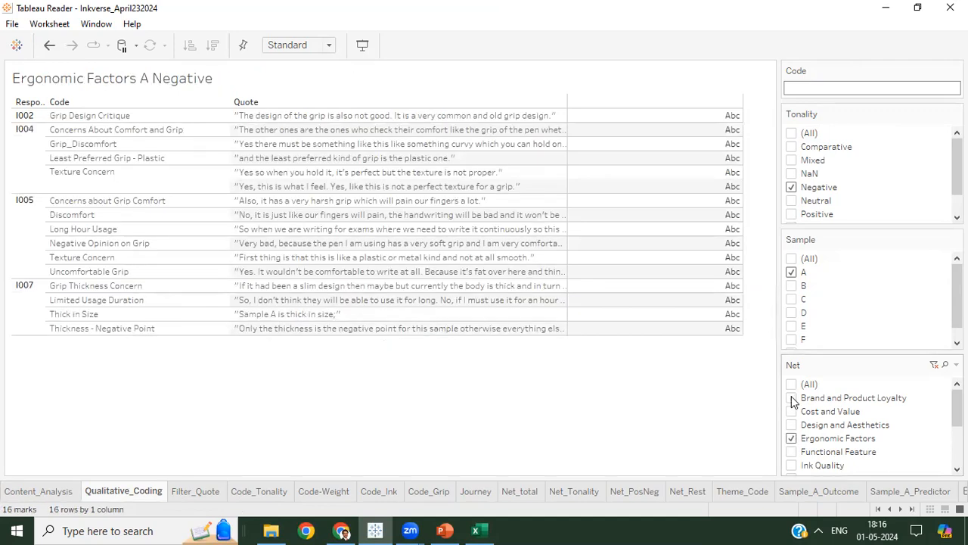
{"action": "left_click", "coordinate": [794, 215]}
{"action": "left_click", "coordinate": [791, 188]}
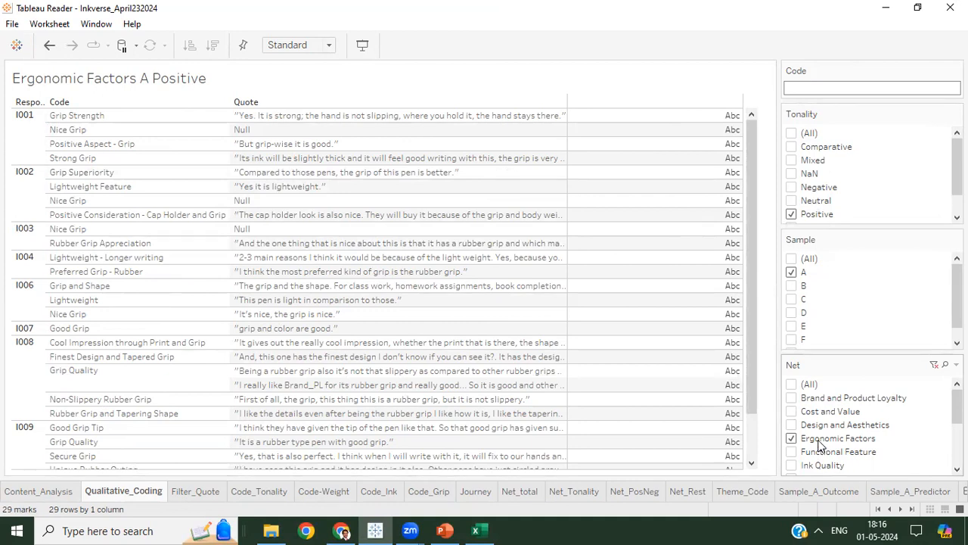
- View the Filter_Quote, Code-Weight and Code_Ink worksheets in turn
{"action": "left_click", "coordinate": [214, 491]}
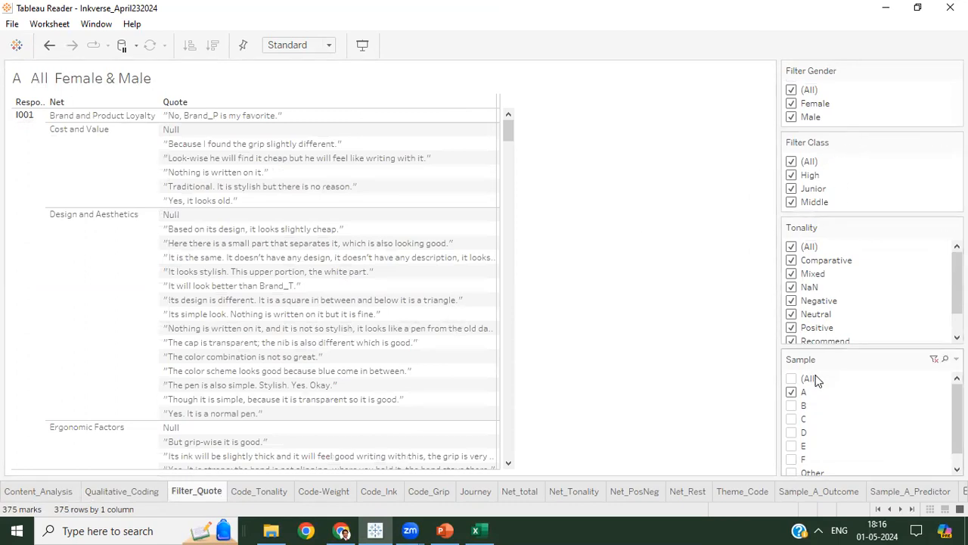
{"action": "left_click", "coordinate": [309, 501]}
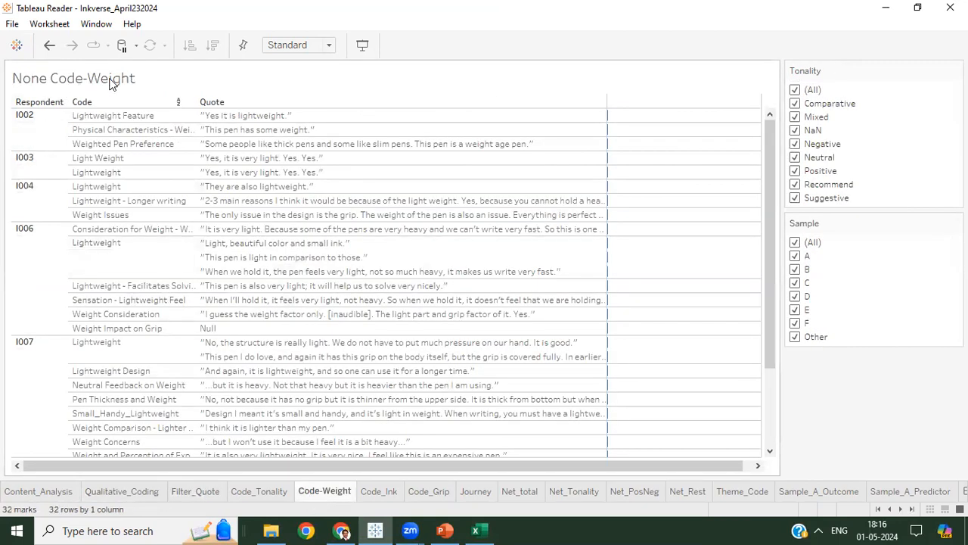
{"action": "left_click", "coordinate": [381, 493]}
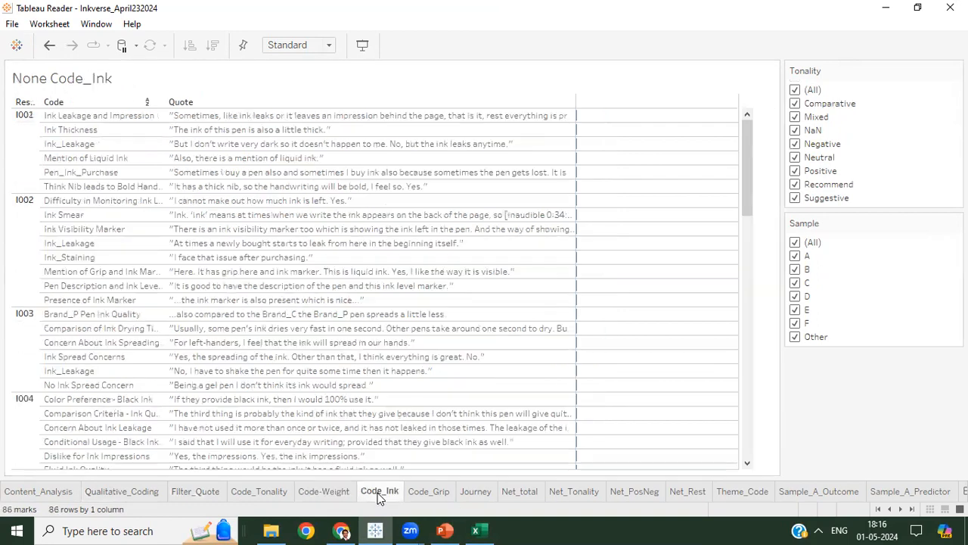
- View the Code_Grip worksheet, open the Sample_A_Driver dashboard and look through its Sample_A_Predictor quotes
{"action": "left_click", "coordinate": [446, 492]}
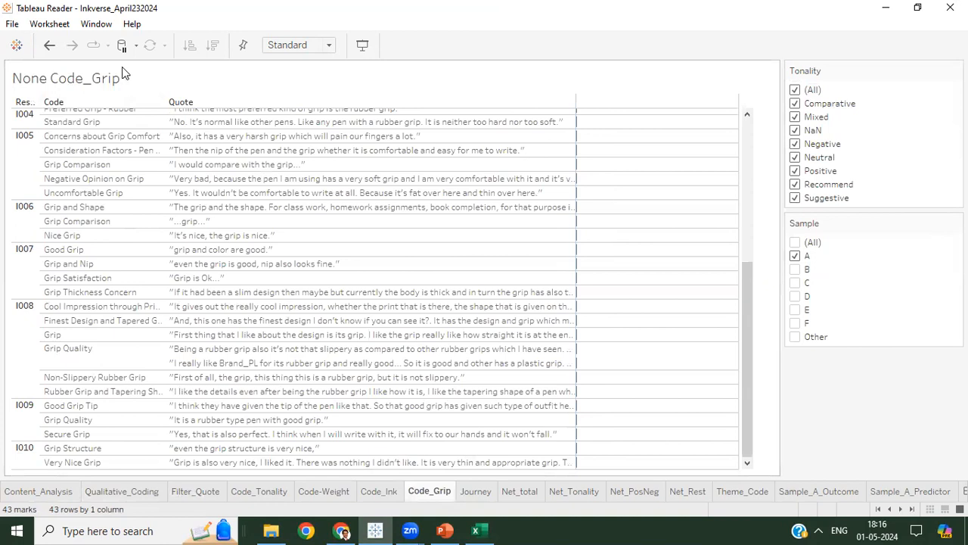
{"action": "left_click", "coordinate": [97, 25]}
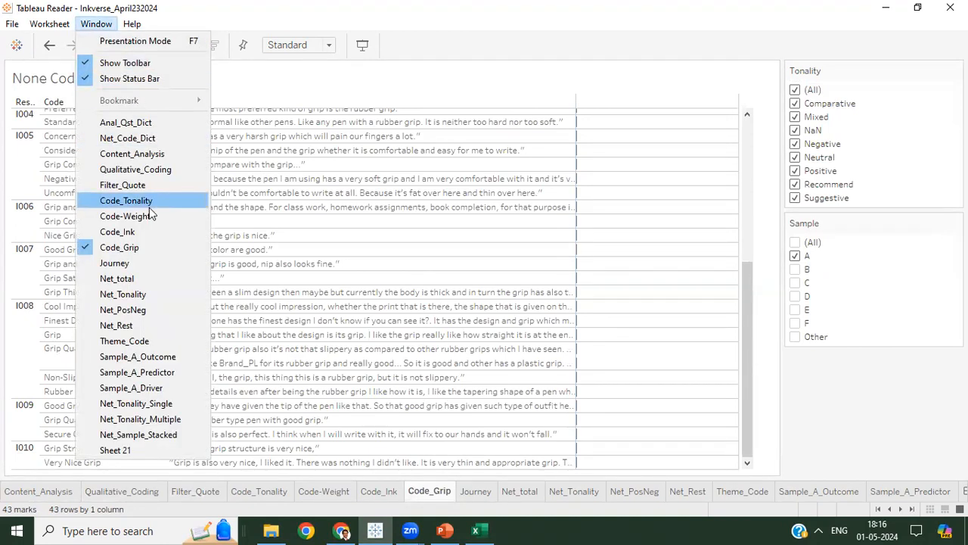
{"action": "left_click", "coordinate": [160, 389]}
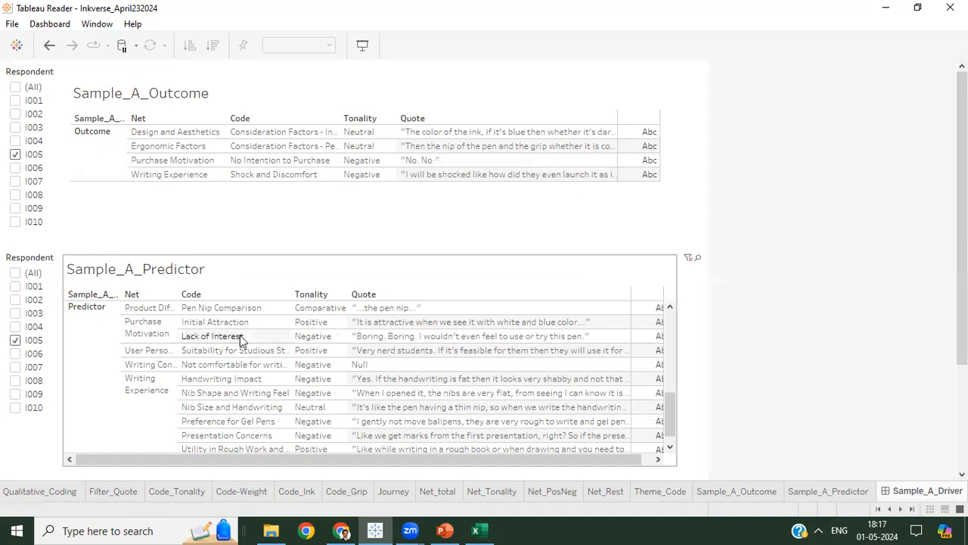
{"action": "scroll", "coordinate": [182, 333], "scroll_direction": "down", "scroll_amount": 3}
{"action": "scroll", "coordinate": [181, 335], "scroll_direction": "down", "scroll_amount": 1}
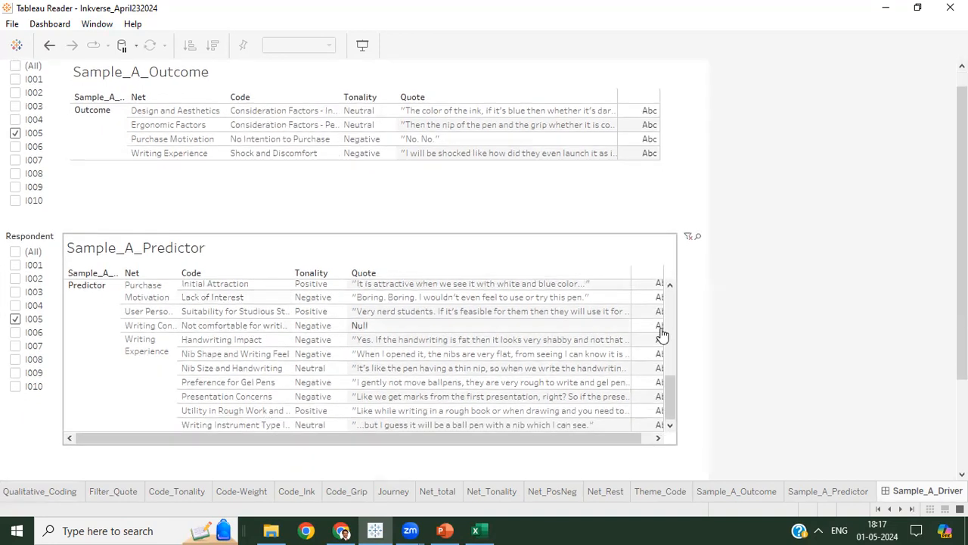
{"action": "left_click_drag", "start_coordinate": [672, 393], "coordinate": [669, 297]}
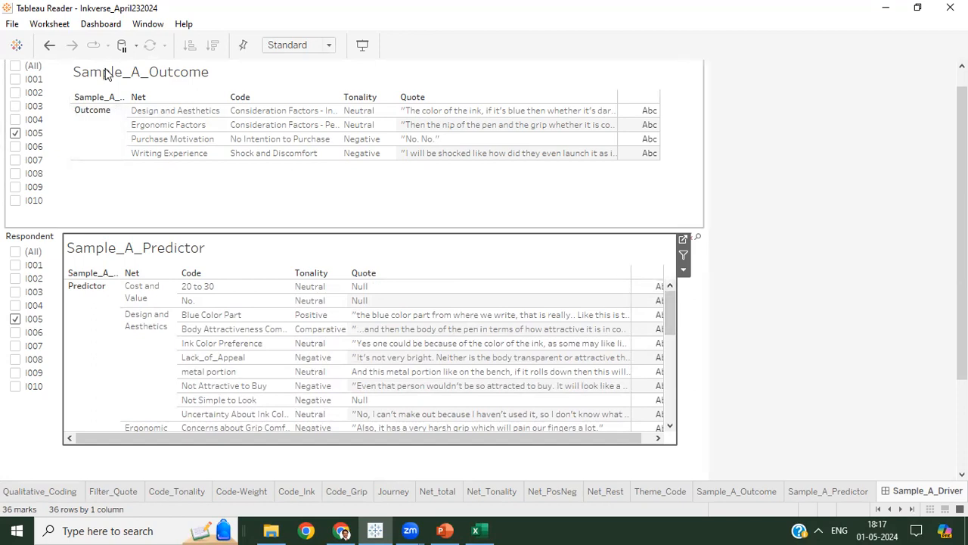
- Limit the Respondent filters of both Sample_A_Outcome and Sample_A_Predictor to I001 and look through the predictor quotes
{"action": "left_click", "coordinate": [15, 79]}
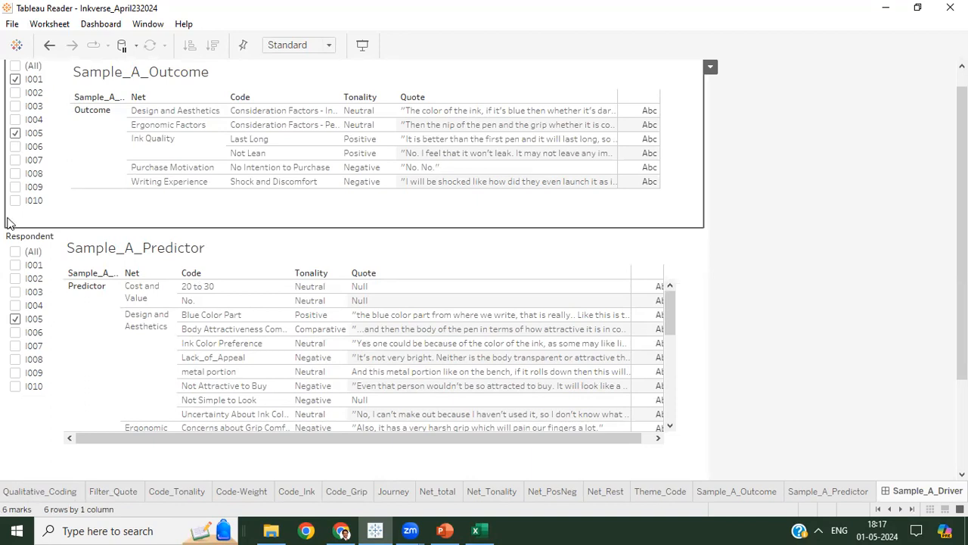
{"action": "left_click", "coordinate": [15, 266]}
{"action": "left_click", "coordinate": [15, 266]}
{"action": "left_click", "coordinate": [15, 267]}
{"action": "left_click", "coordinate": [15, 320]}
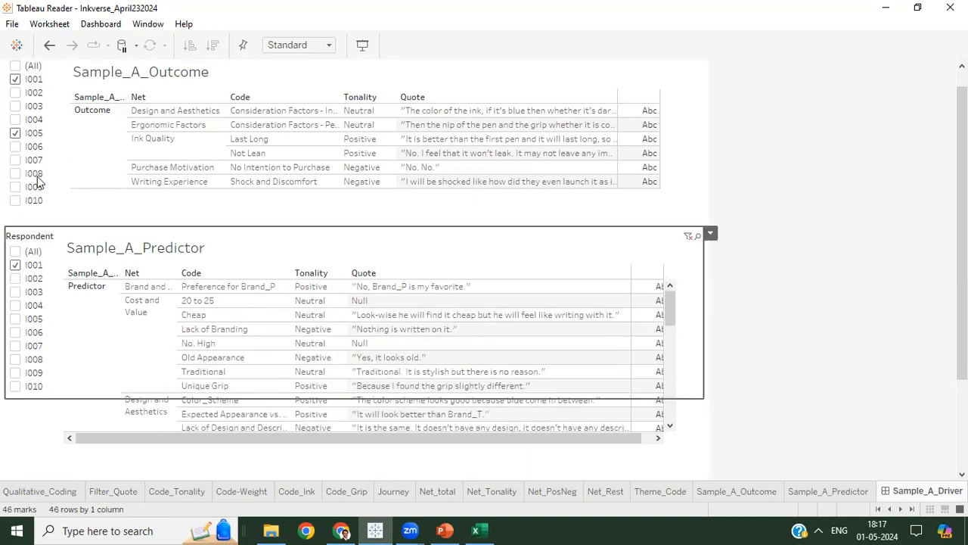
{"action": "left_click", "coordinate": [15, 134]}
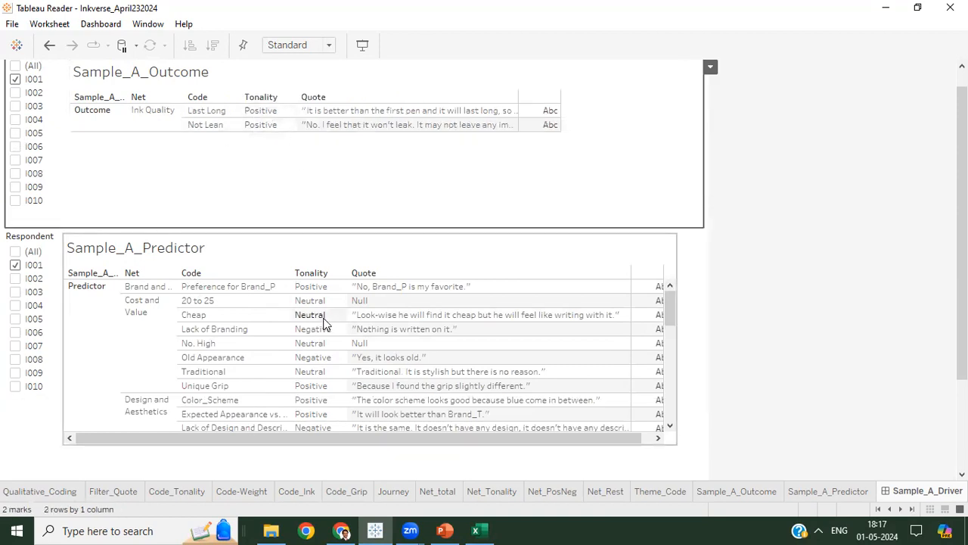
{"action": "scroll", "coordinate": [326, 324], "scroll_direction": "down", "scroll_amount": 2}
{"action": "scroll", "coordinate": [326, 323], "scroll_direction": "down", "scroll_amount": 2}
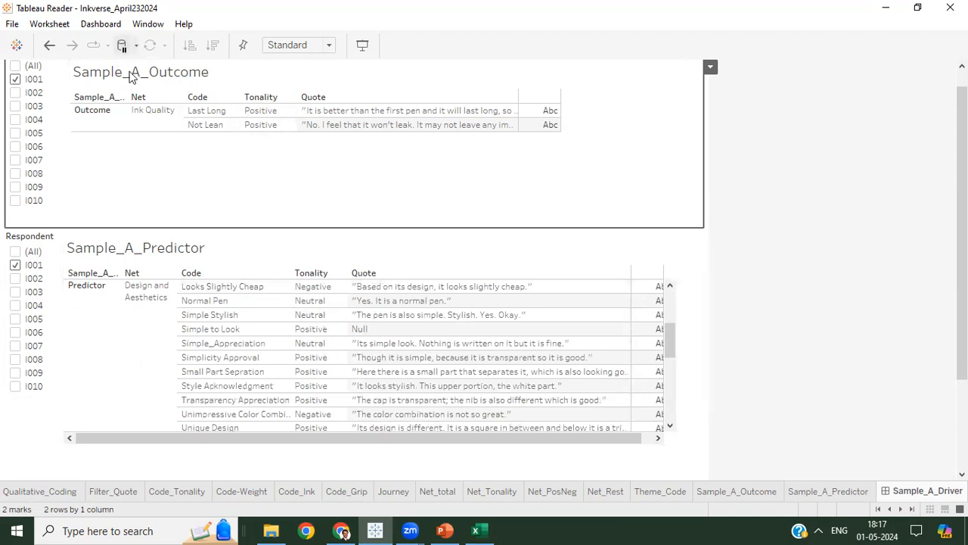
- Open the Net_Tonality_Multiple worksheet and chart only the Design_Negative and Ergonomics_Negative measures instead of the positive ones
{"action": "left_click", "coordinate": [148, 24]}
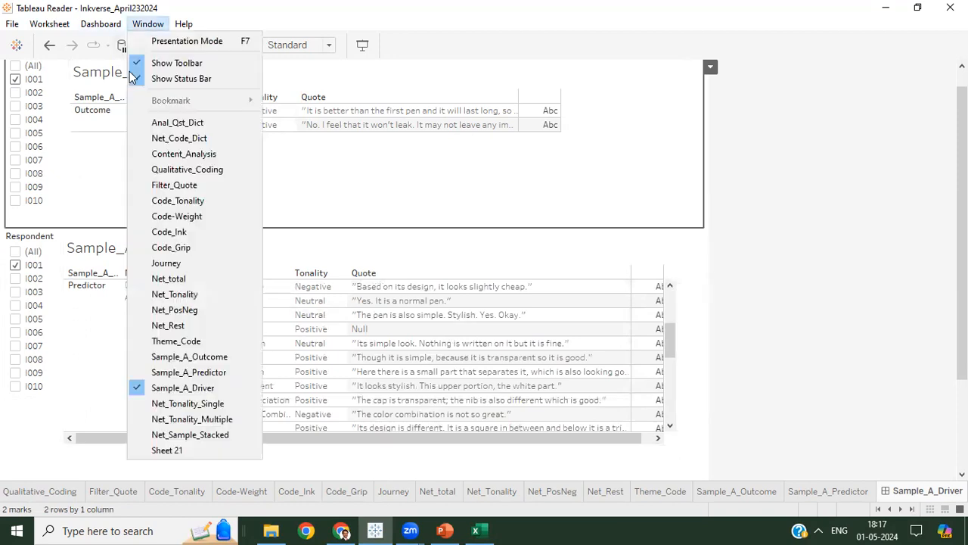
{"action": "left_click", "coordinate": [222, 421]}
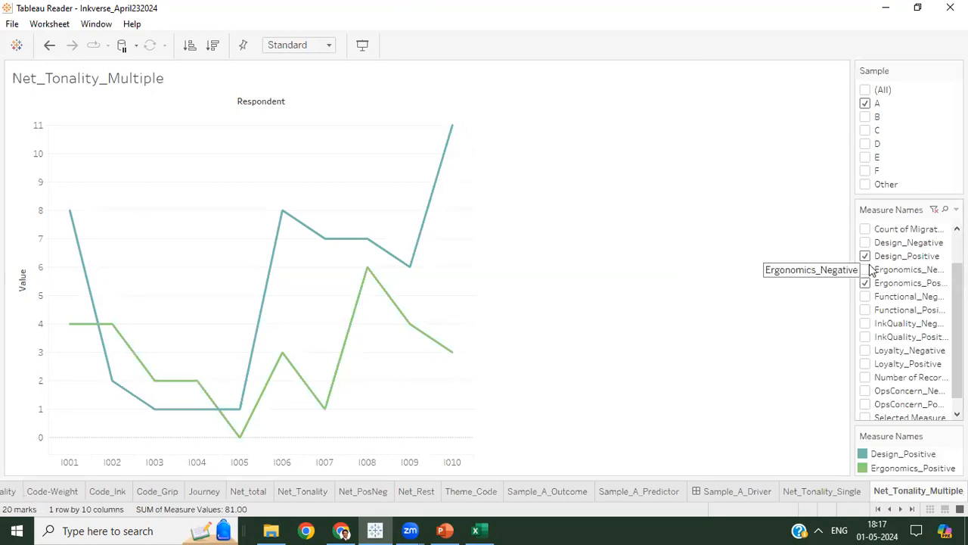
{"action": "left_click", "coordinate": [865, 242]}
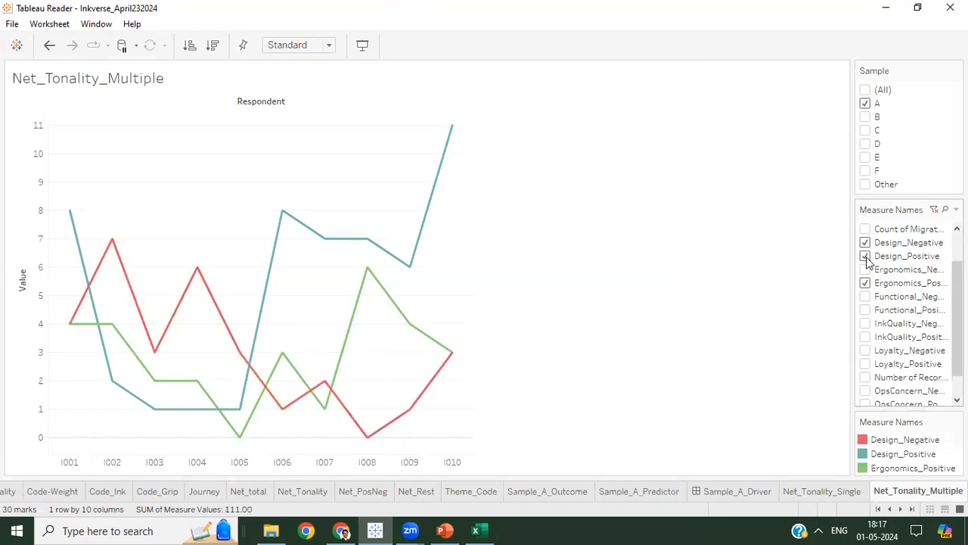
{"action": "left_click", "coordinate": [866, 255]}
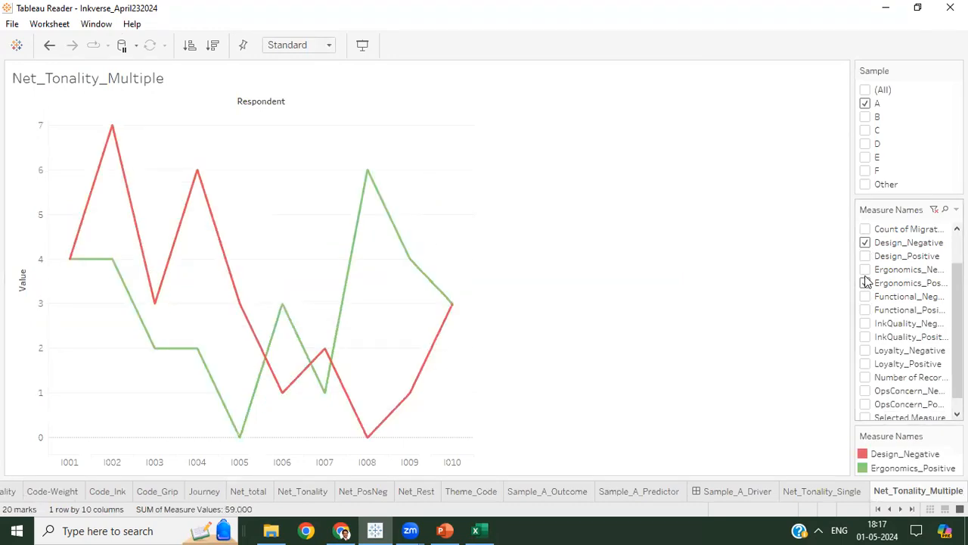
{"action": "left_click", "coordinate": [865, 270]}
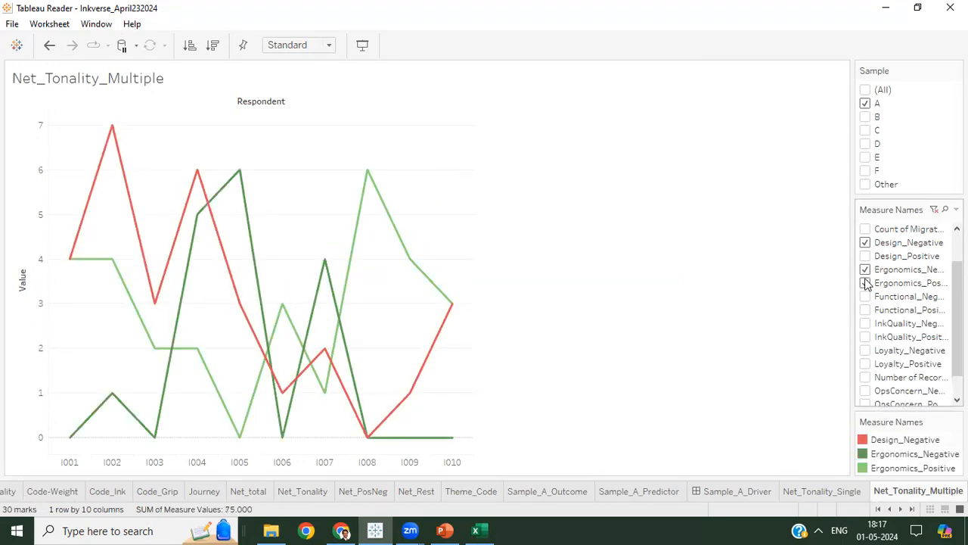
{"action": "left_click", "coordinate": [865, 283]}
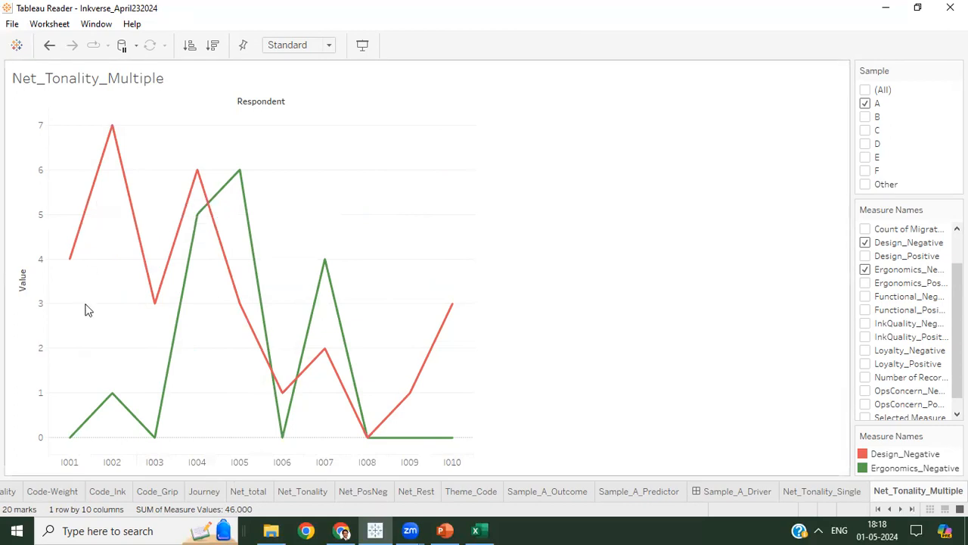
{"action": "mouse_move", "coordinate": [106, 139]}
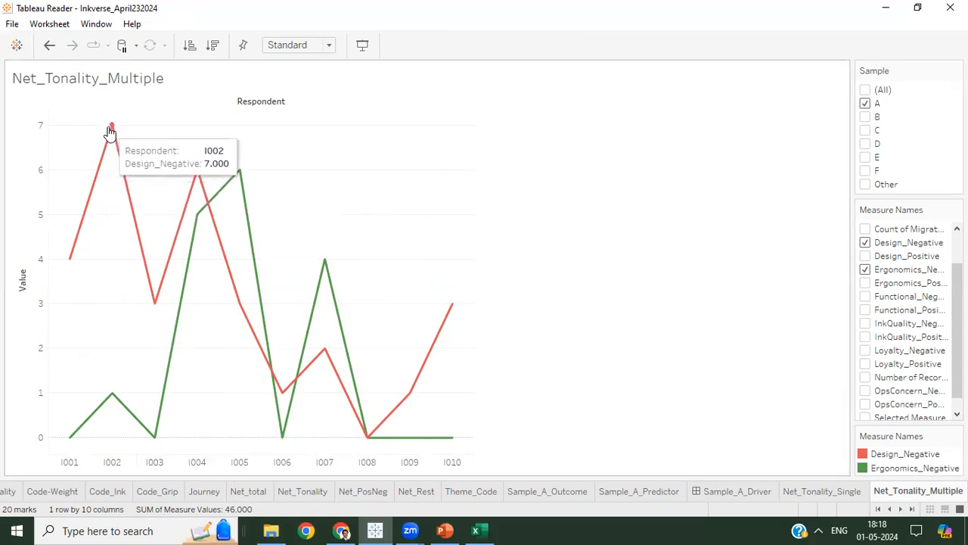